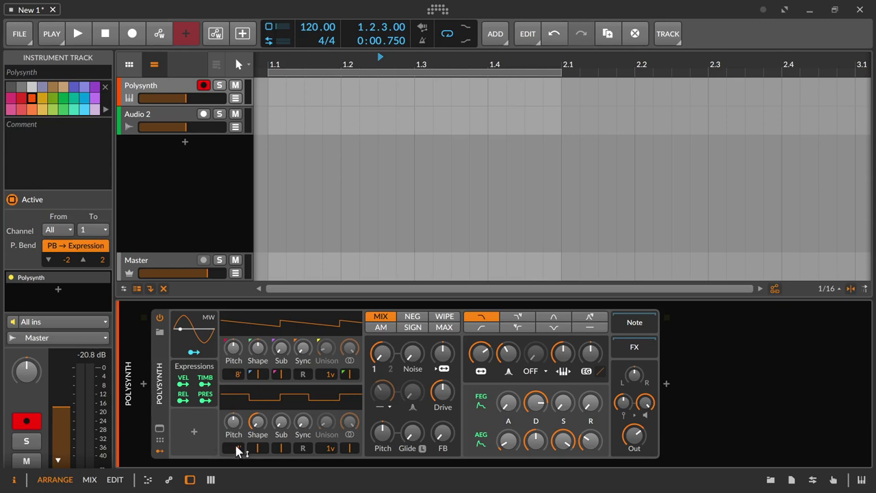
# Show the Polysynth's modulators and add a MIDI modulator in the empty slot below Expressions
pyautogui.click(163, 453)
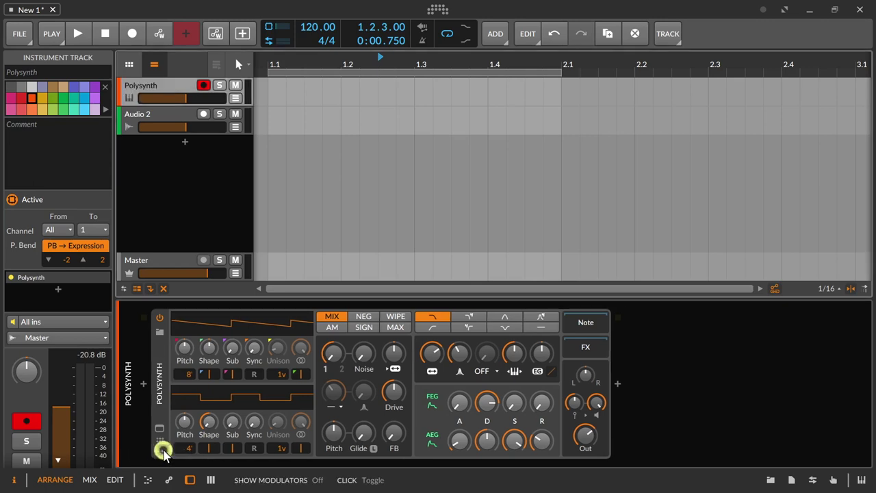
pyautogui.click(164, 455)
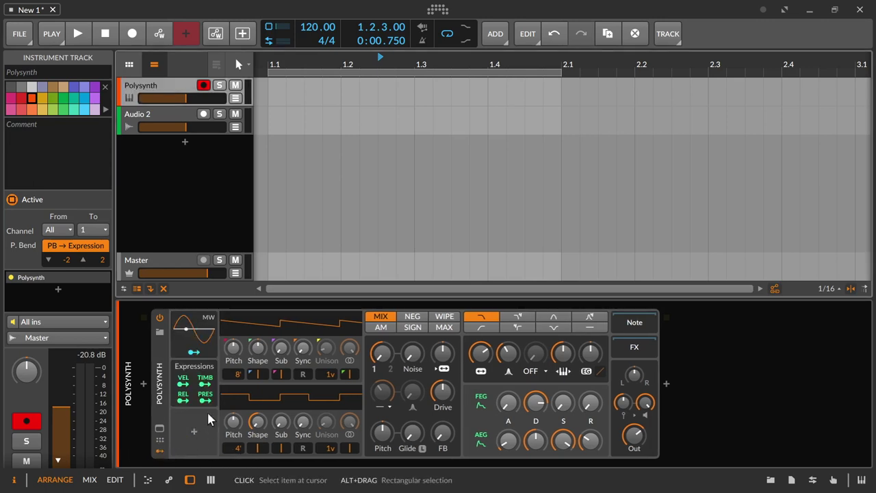
pyautogui.click(195, 430)
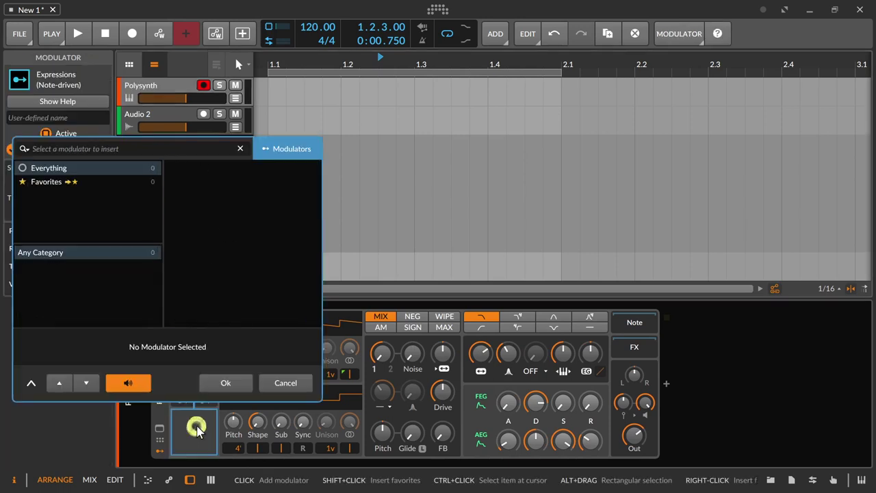
pyautogui.write('midi')
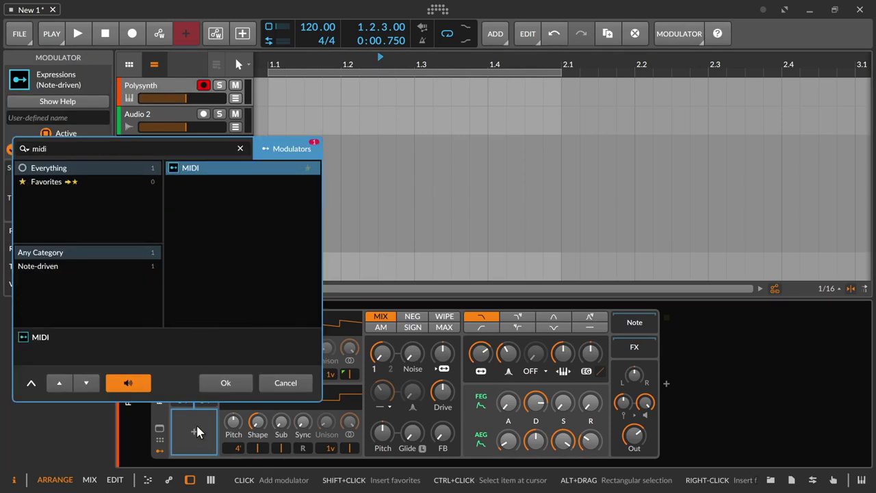
pyautogui.press('Return')
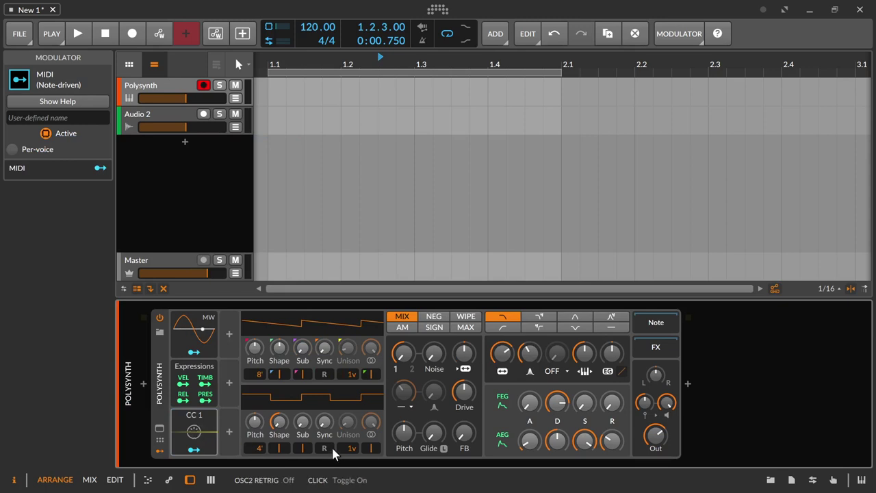
# In the MIDI modulator's settings, try the Pressure and Bend message types, return to CC, and learn controller CC11
pyautogui.click(194, 433)
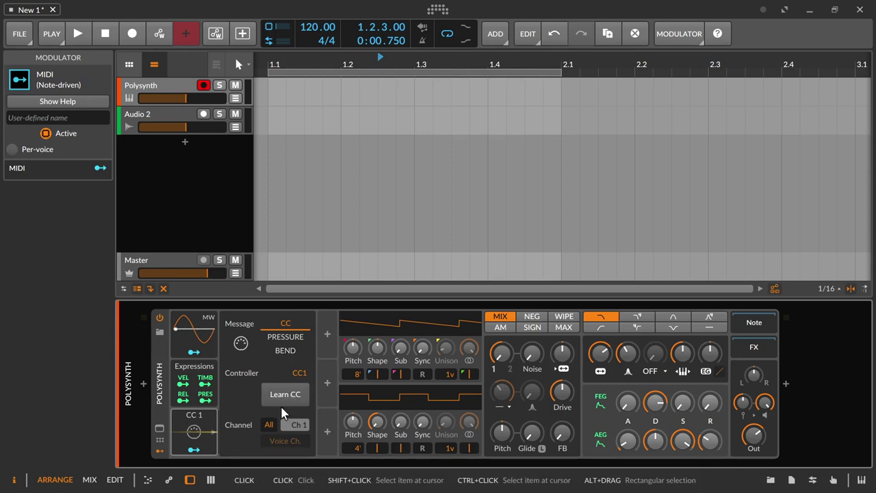
pyautogui.click(284, 336)
pyautogui.click(284, 349)
pyautogui.click(286, 335)
pyautogui.click(287, 327)
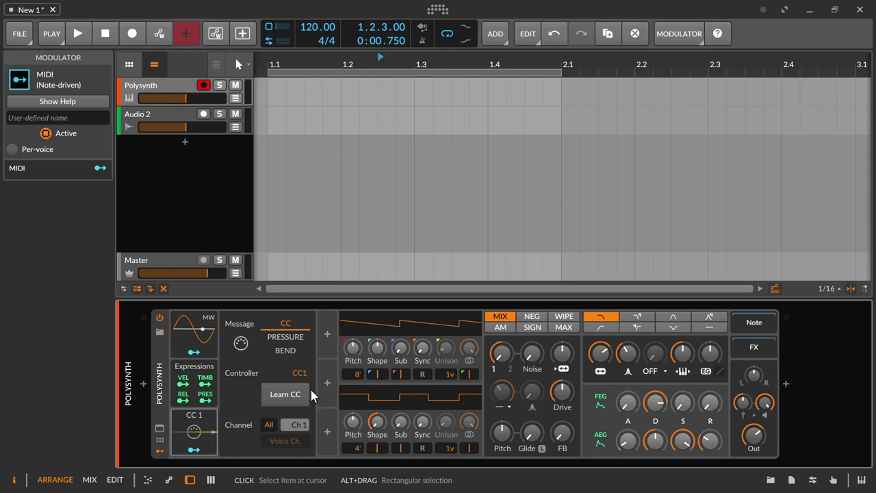
pyautogui.moveTo(299, 372)
pyautogui.mouseDown()
pyautogui.moveTo(300, 352)
pyautogui.moveTo(306, 379)
pyautogui.mouseUp()
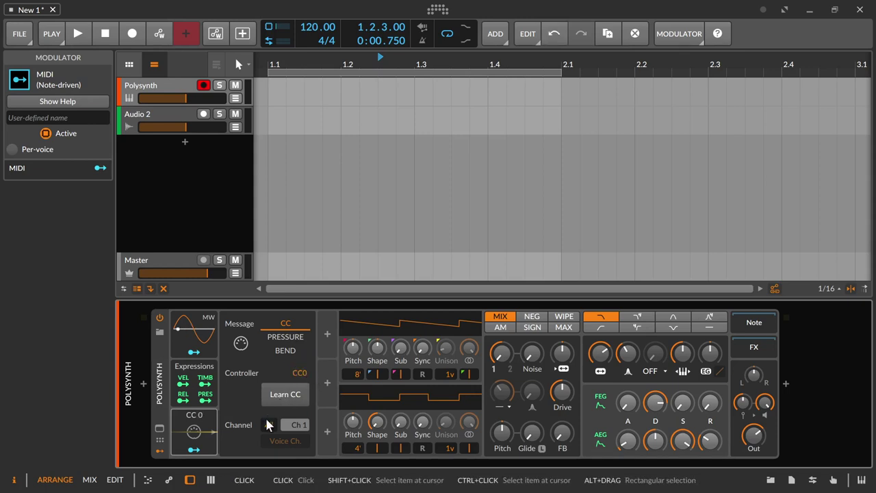
pyautogui.click(286, 401)
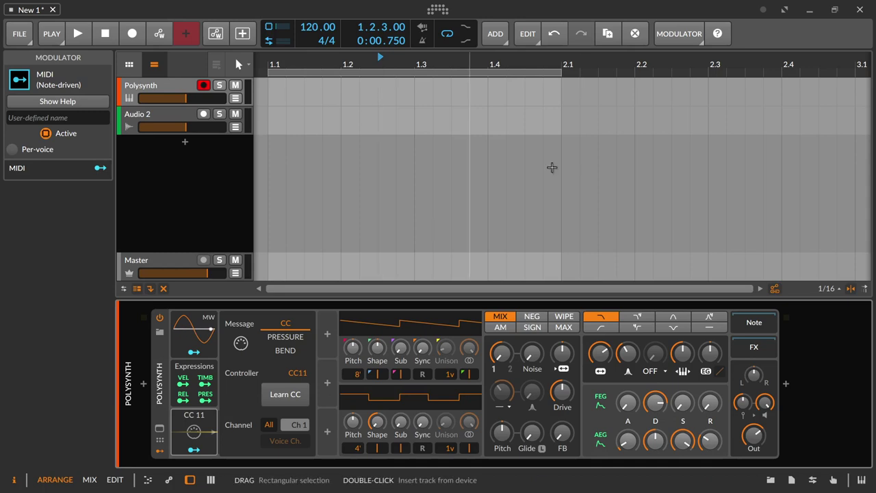
# Open the application's controller settings and examine the Flexi remote25 slot and keyboard routing options
pyautogui.click(437, 10)
pyautogui.click(370, 47)
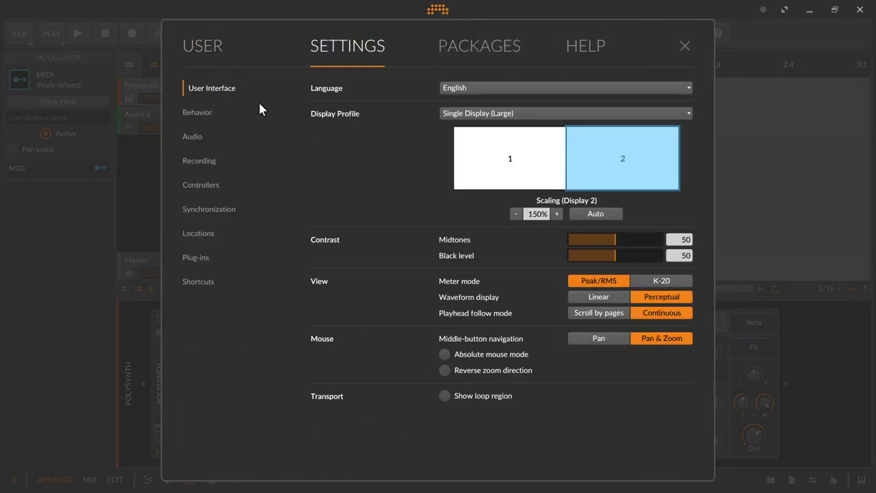
pyautogui.click(203, 186)
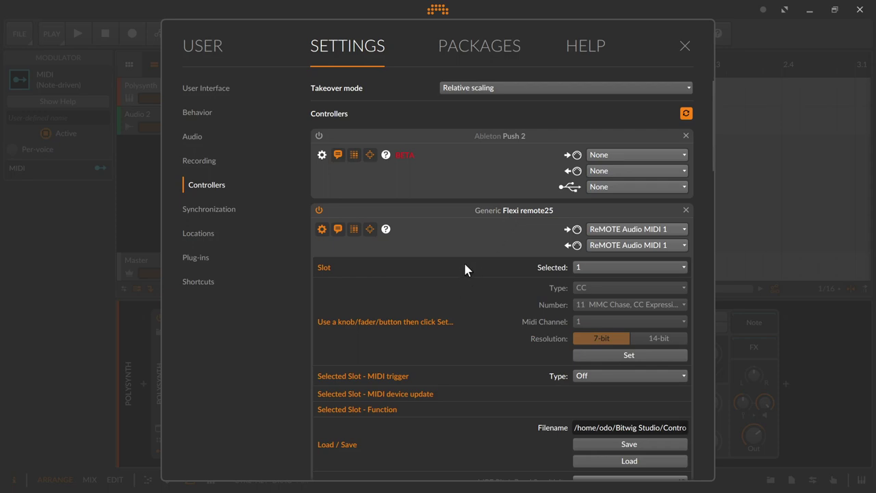
pyautogui.scroll(-5, 474, 248)
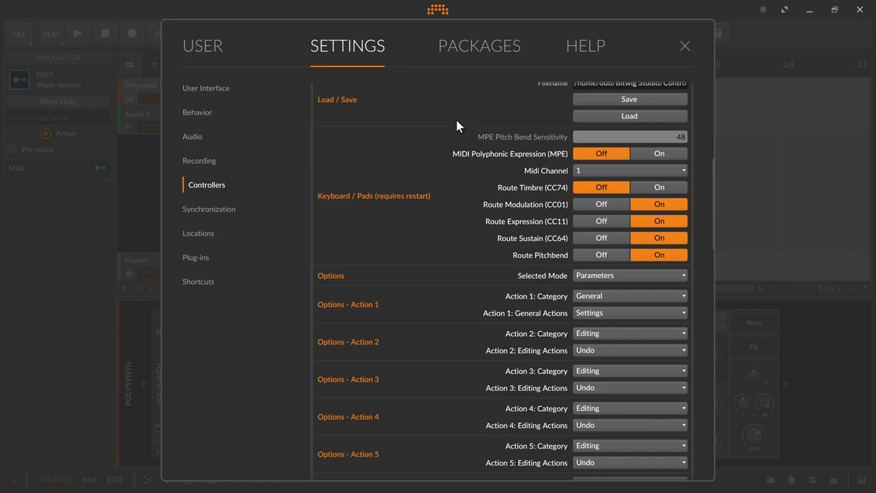
pyautogui.scroll(-3, 456, 121)
pyautogui.scroll(2, 456, 121)
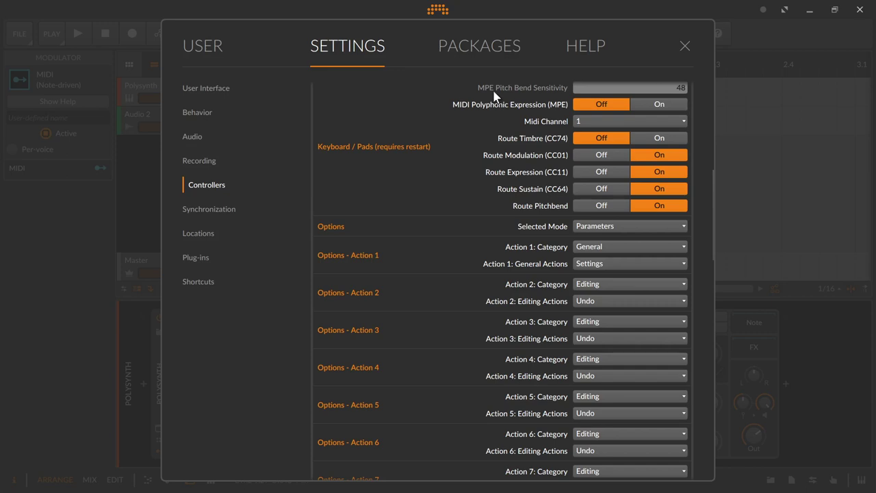
pyautogui.scroll(5, 494, 94)
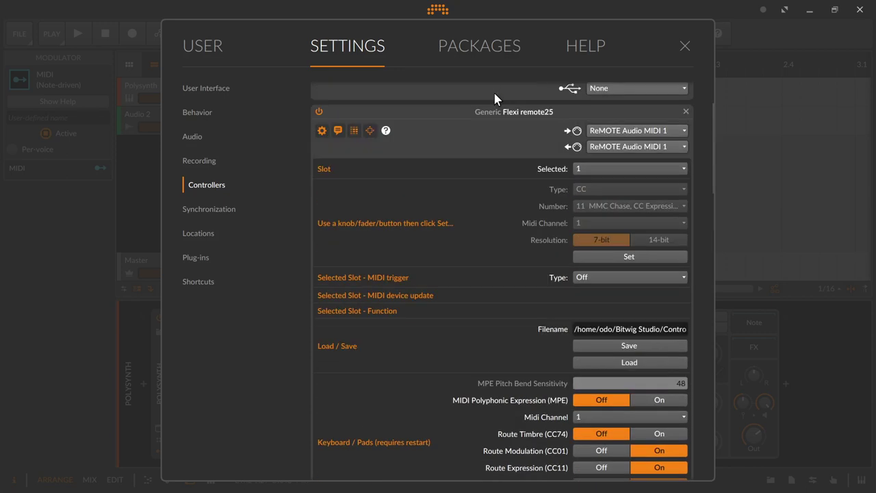
# Collapse the Flexi remote25 settings and disable the VEP 1 controller, with the generic Flexi product selected for adding a controller
pyautogui.click(321, 130)
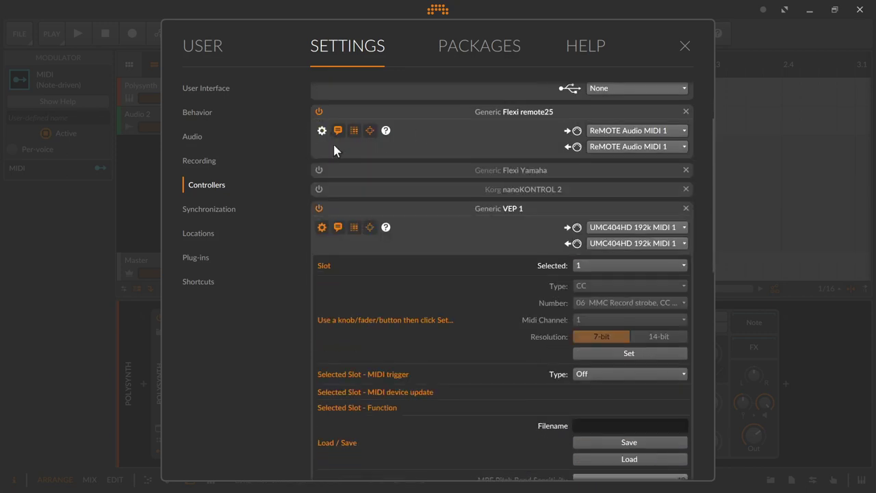
pyautogui.click(319, 208)
pyautogui.click(352, 327)
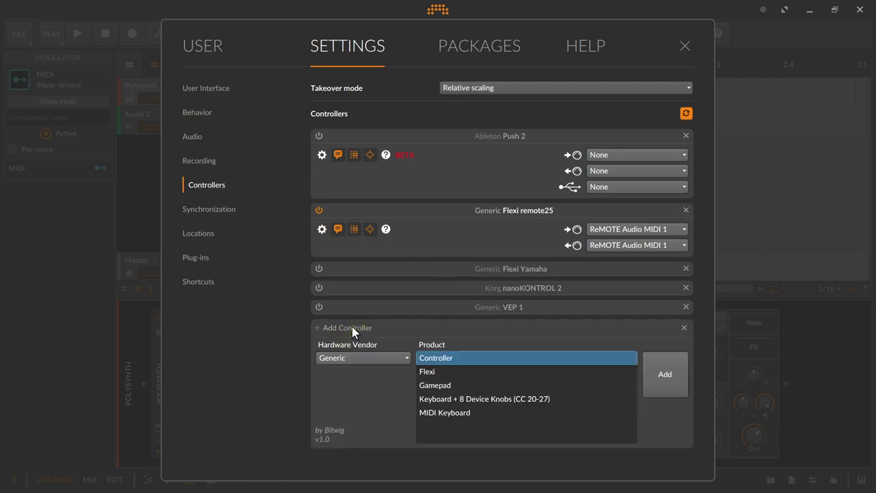
pyautogui.click(447, 371)
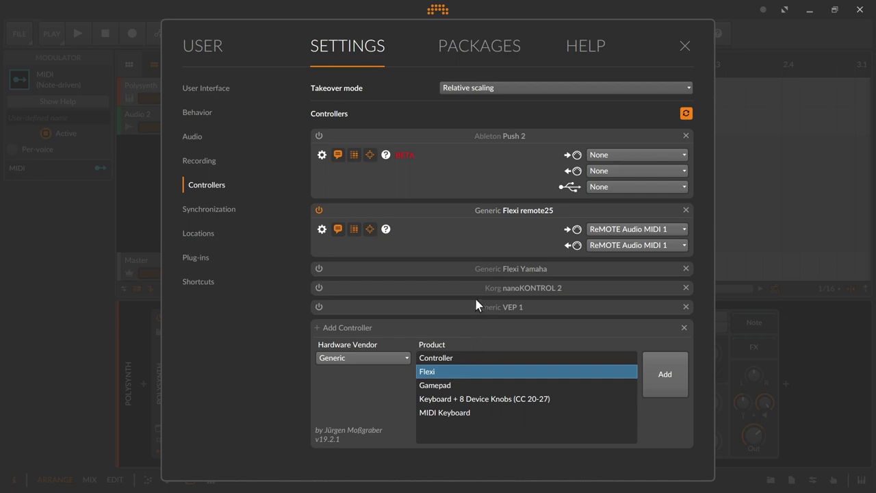
# Examine the Flexi remote25 slot numbers, keyboard routing and action options, and collapse its settings
pyautogui.click(322, 228)
pyautogui.click(654, 268)
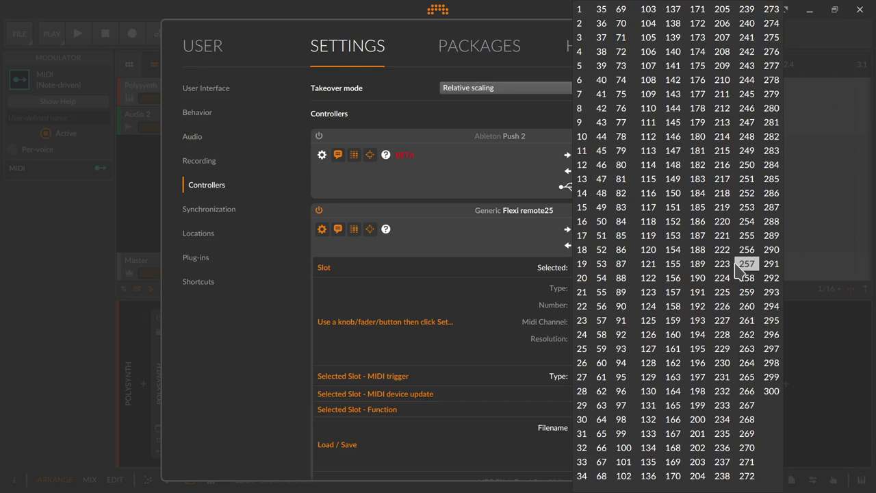
pyautogui.click(479, 326)
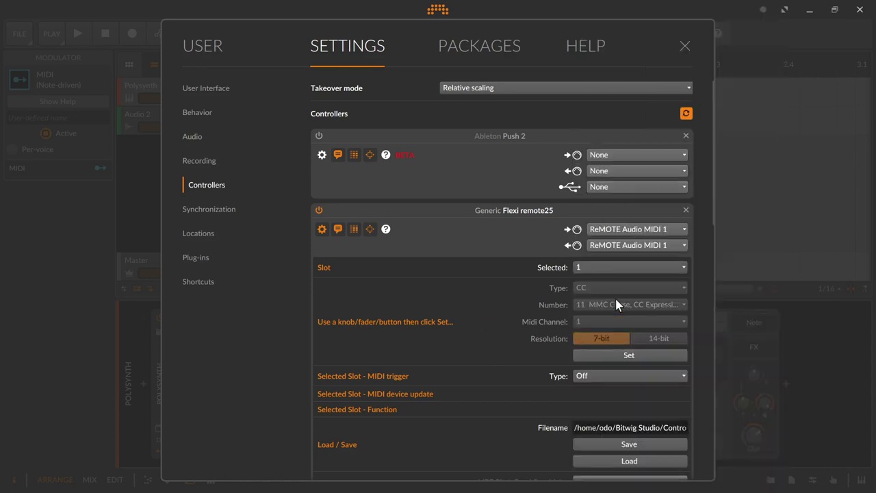
pyautogui.scroll(-3, 518, 293)
pyautogui.scroll(-9, 517, 293)
pyautogui.scroll(6, 518, 293)
pyautogui.scroll(6, 518, 292)
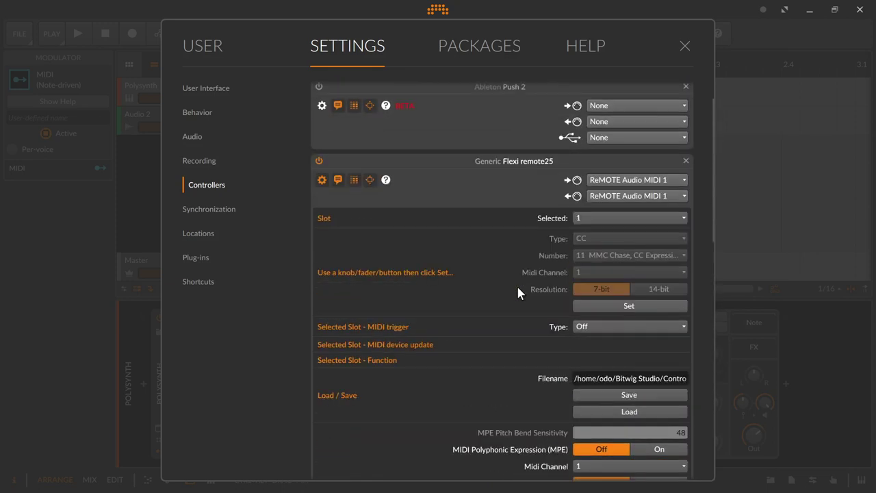
pyautogui.scroll(-3, 518, 293)
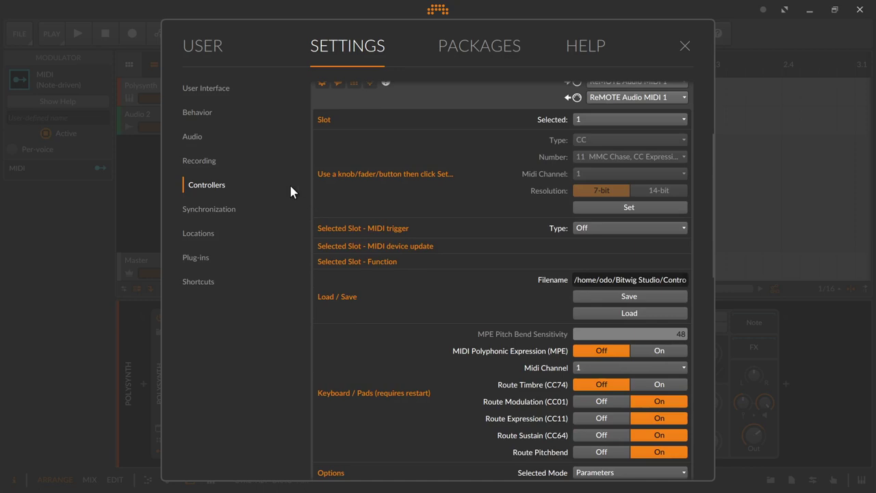
pyautogui.click(320, 83)
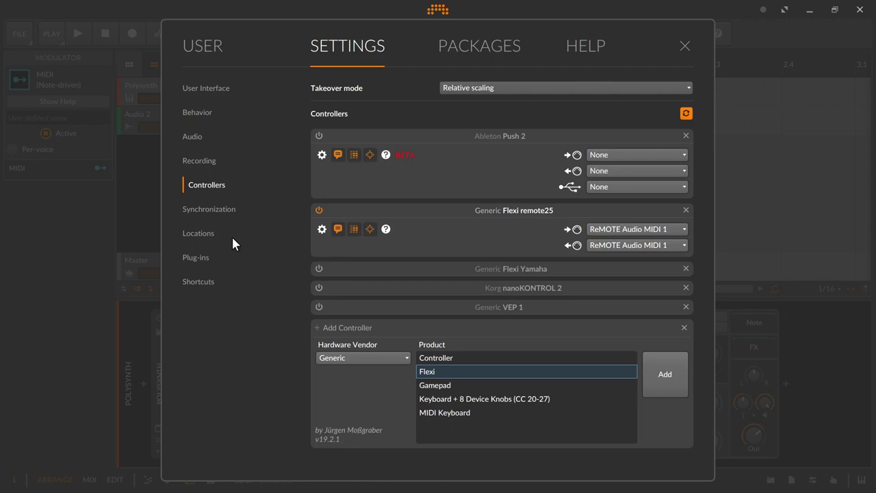
# Select the generic MIDI Keyboard product in the list of controllers to add, and close the settings
pyautogui.click(474, 413)
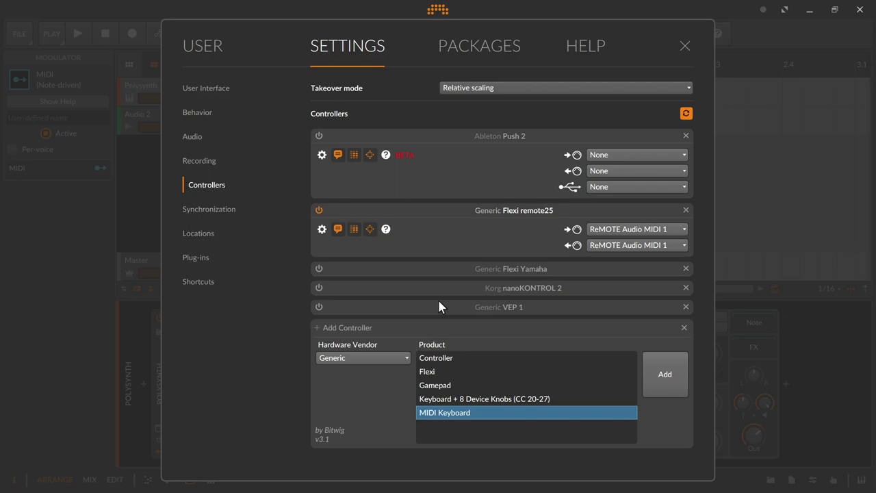
pyautogui.click(684, 45)
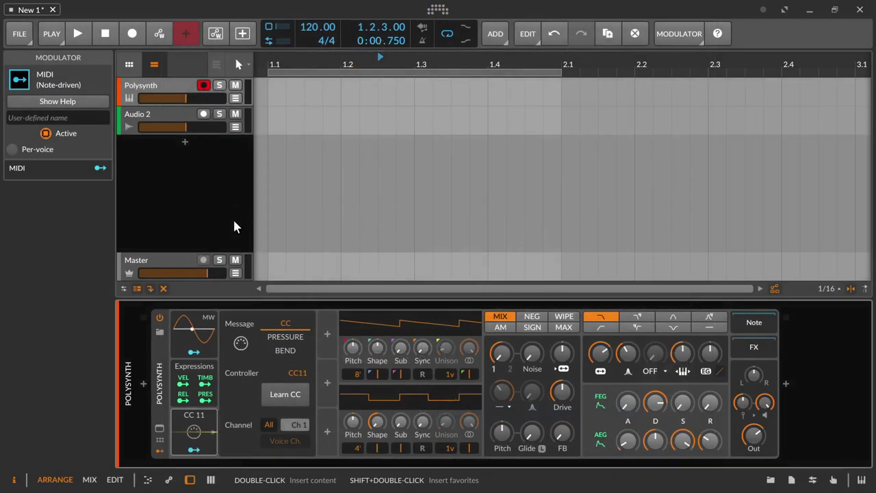
# Set the MIDI modulator's message type to Bend and turn off PB → Expression on the Polysynth track
pyautogui.click(290, 337)
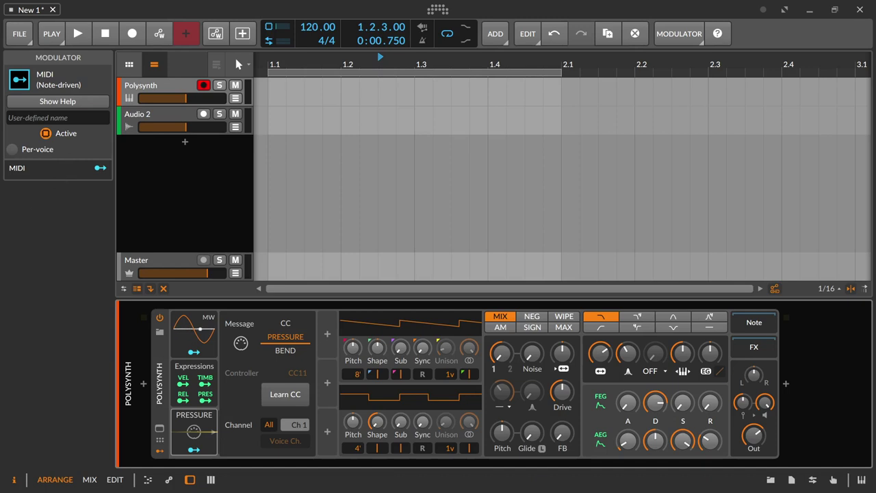
pyautogui.click(288, 351)
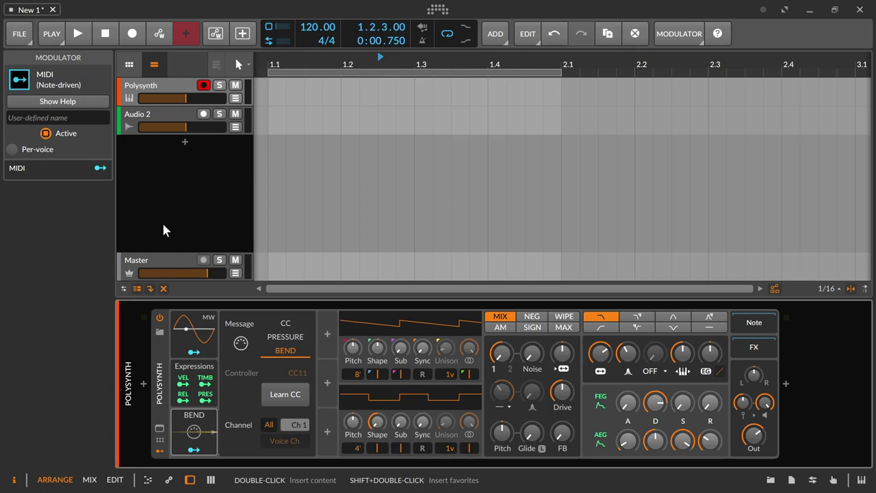
pyautogui.click(153, 91)
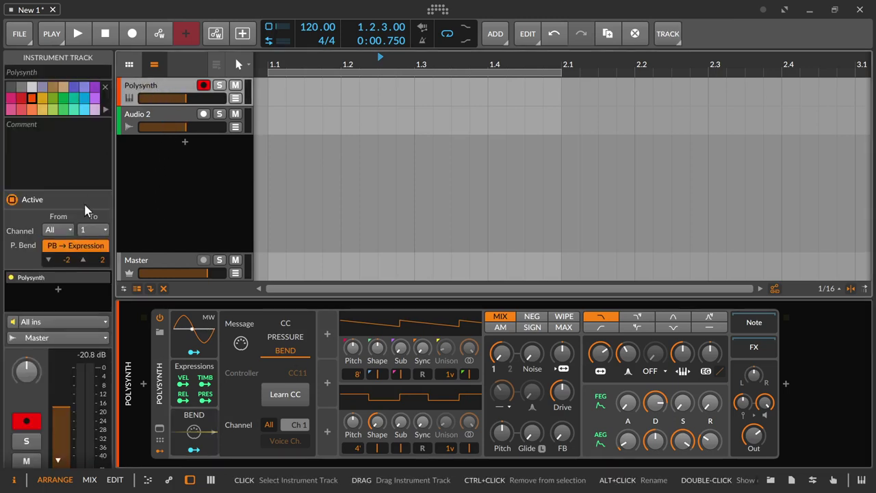
pyautogui.click(68, 246)
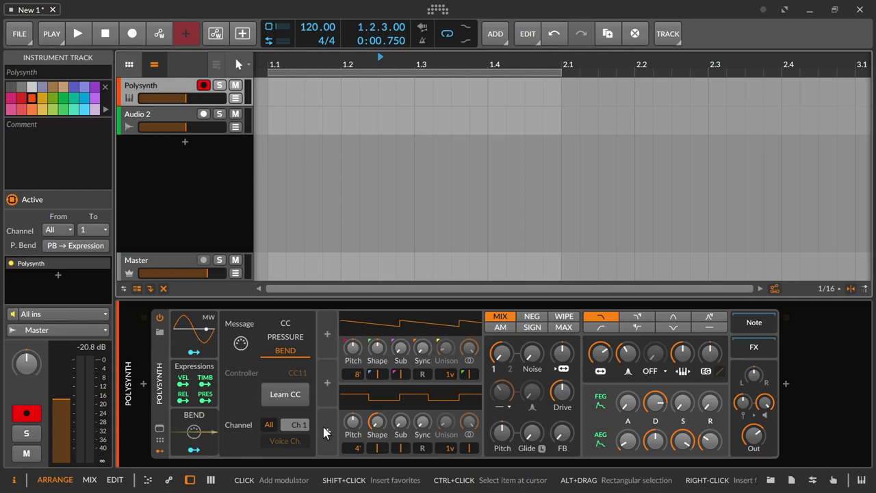
# Limit the MIDI modulator to channel 1 instead of All, leaving Voice Ch. off after toggling it
pyautogui.click(269, 424)
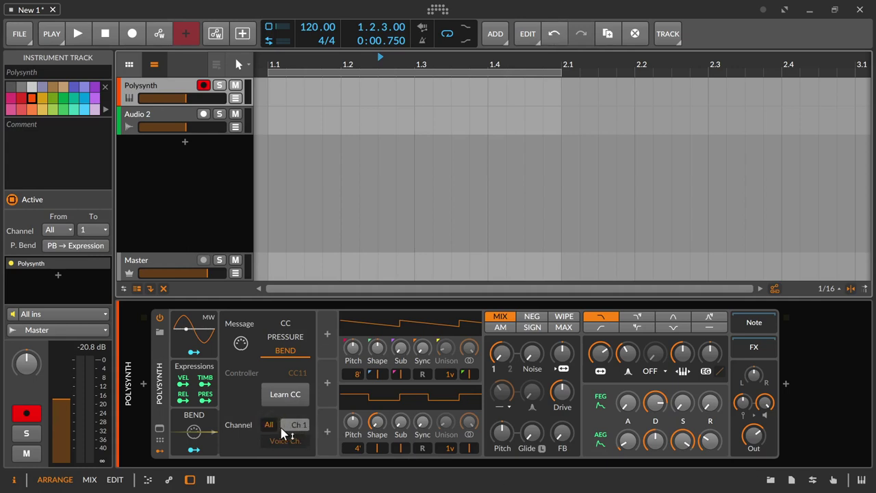
pyautogui.moveTo(299, 428)
pyautogui.mouseDown()
pyautogui.moveTo(300, 411)
pyautogui.moveTo(300, 428)
pyautogui.mouseUp()
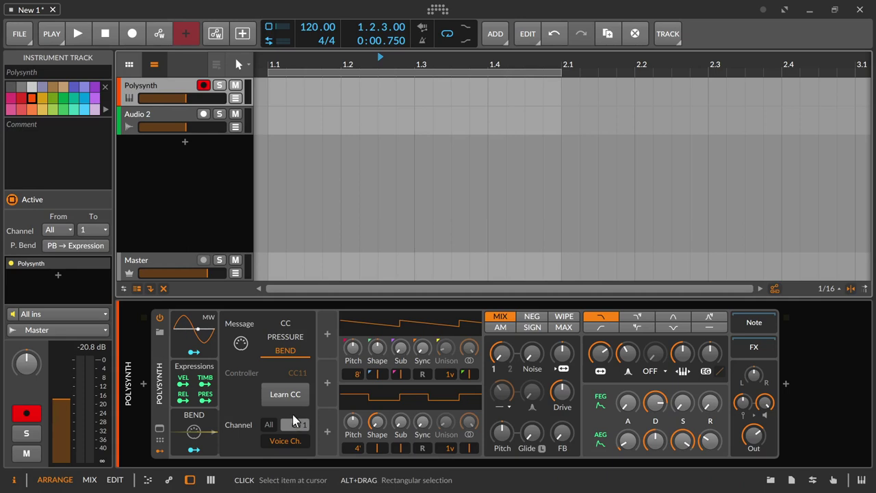
pyautogui.click(282, 439)
pyautogui.click(291, 440)
pyautogui.click(294, 441)
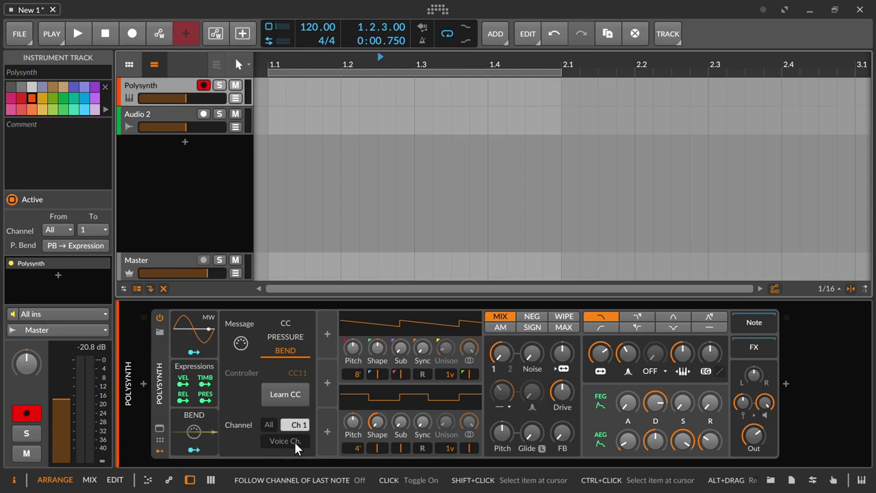